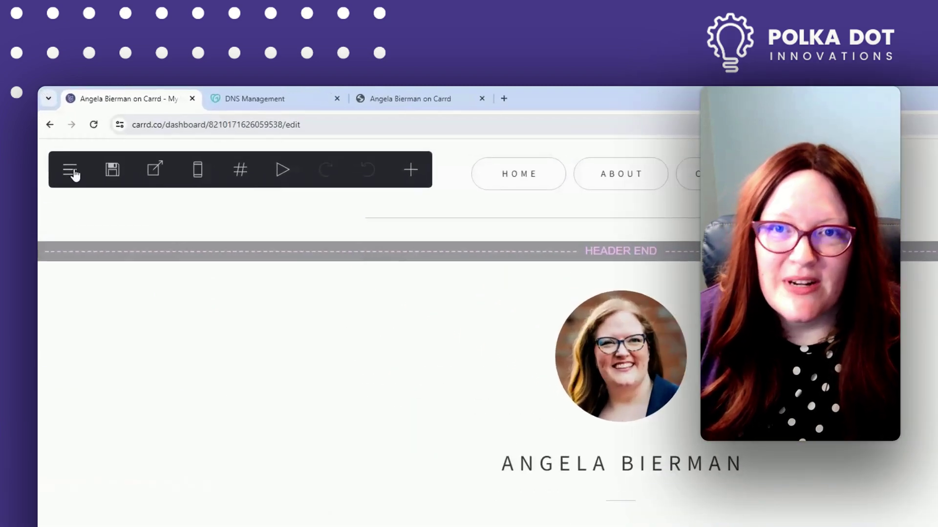
- Open the site's publish settings and examine the custom domain carrd.polkadotinnovations.com and the DNS records it requires
{"action": "left_click", "coordinate": [76, 181]}
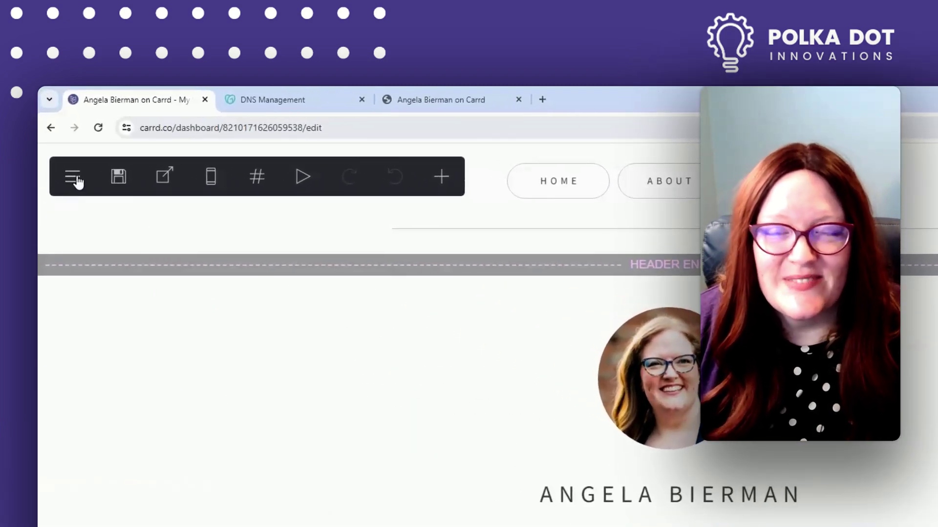
{"action": "left_click", "coordinate": [119, 244]}
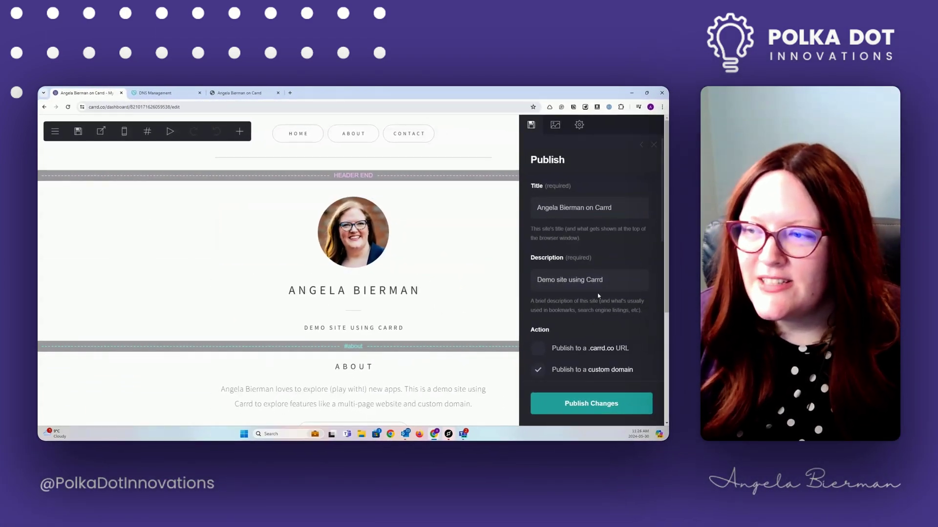
{"action": "scroll", "coordinate": [597, 296], "scroll_direction": "down", "scroll_amount": 2}
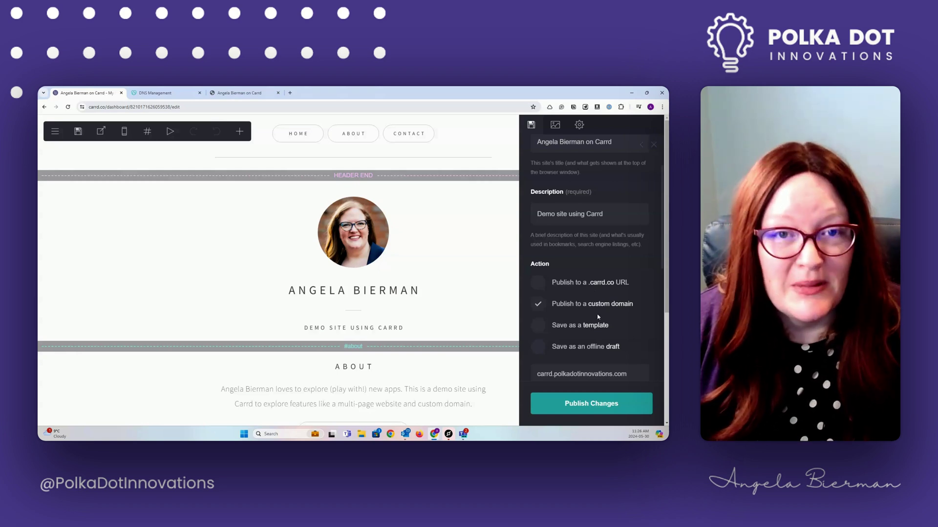
{"action": "scroll", "coordinate": [608, 313], "scroll_direction": "down", "scroll_amount": 2}
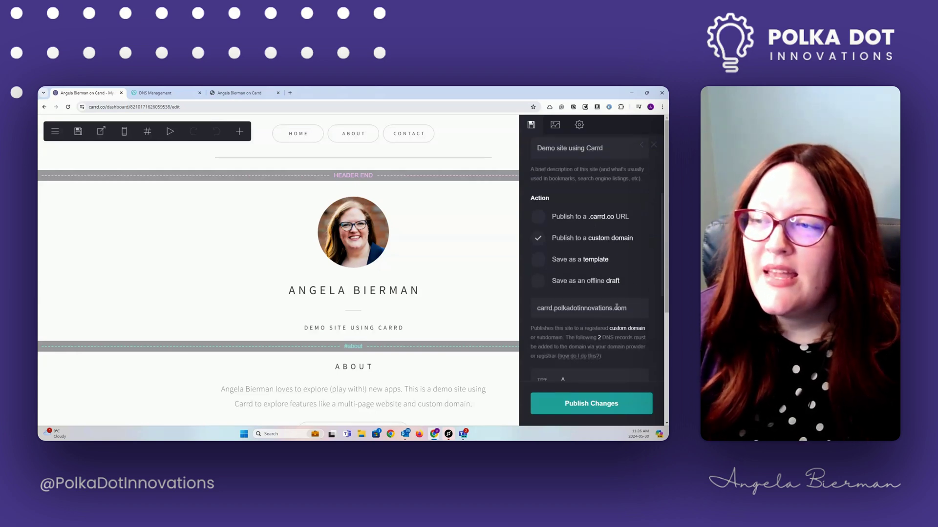
{"action": "left_click_drag", "start_coordinate": [631, 309], "coordinate": [537, 309]}
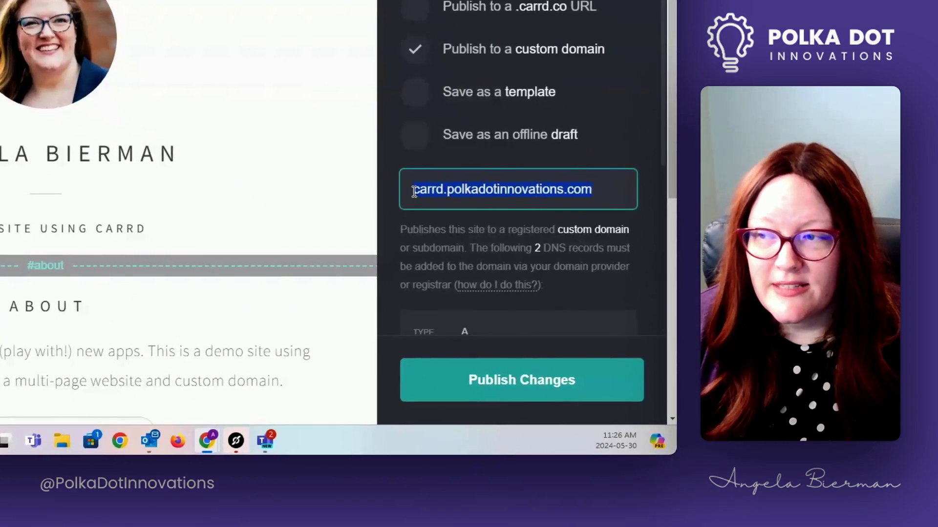
{"action": "scroll", "coordinate": [594, 163], "scroll_direction": "down", "scroll_amount": 2}
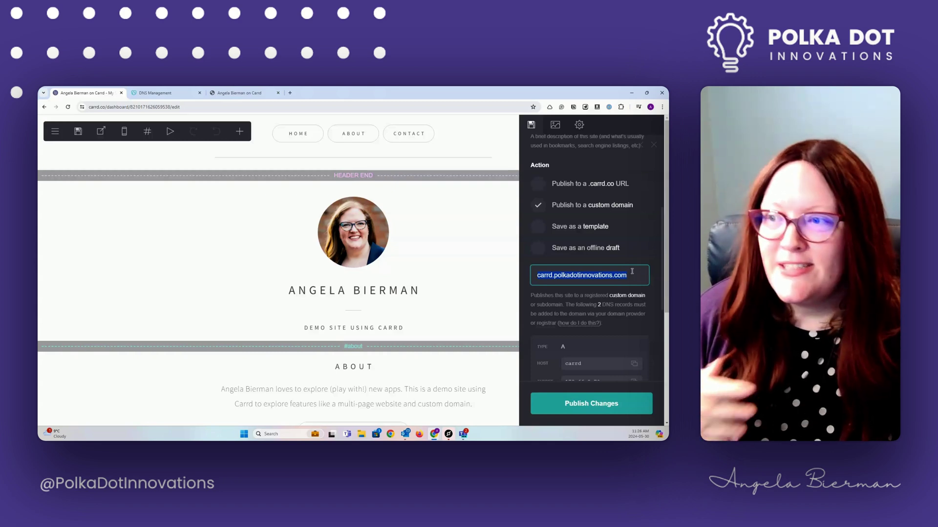
{"action": "scroll", "coordinate": [632, 272], "scroll_direction": "down", "scroll_amount": 3}
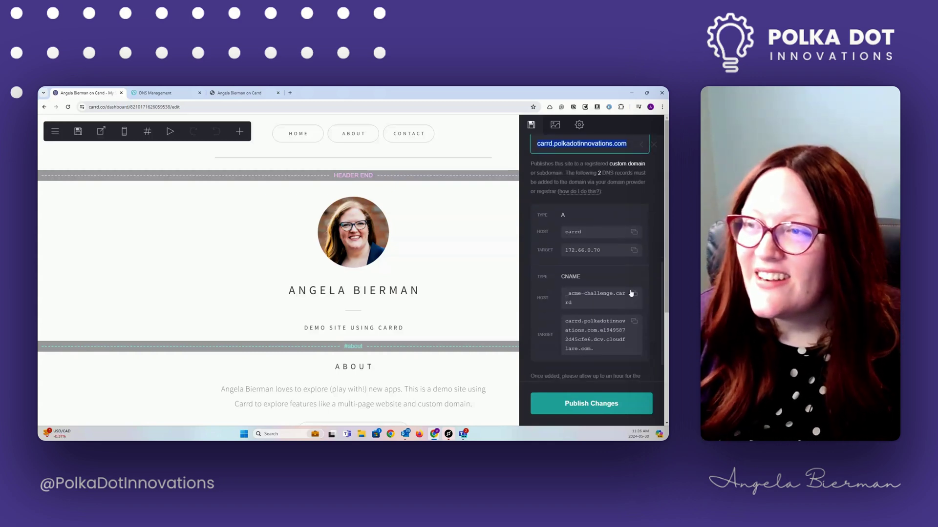
{"action": "scroll", "coordinate": [630, 293], "scroll_direction": "down", "scroll_amount": 1}
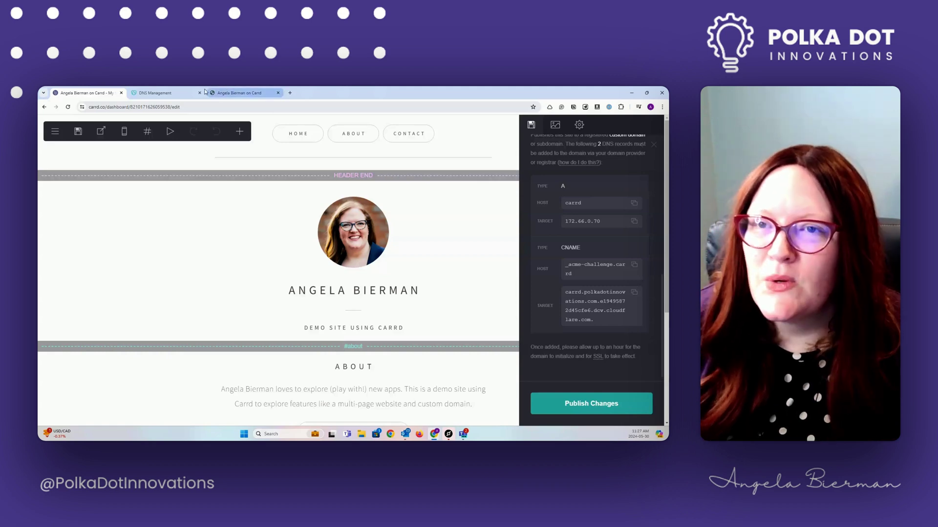
- In GoDaddy's DNS management for polkadotinnovations.com, start a new A record named carrd, taking the host from Carrd's publish settings
{"action": "left_click", "coordinate": [172, 95]}
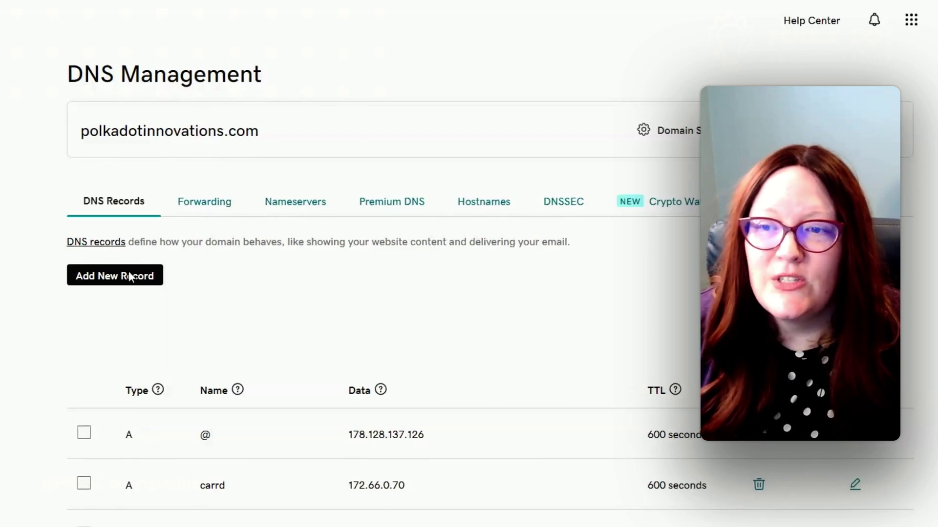
{"action": "left_click", "coordinate": [128, 281]}
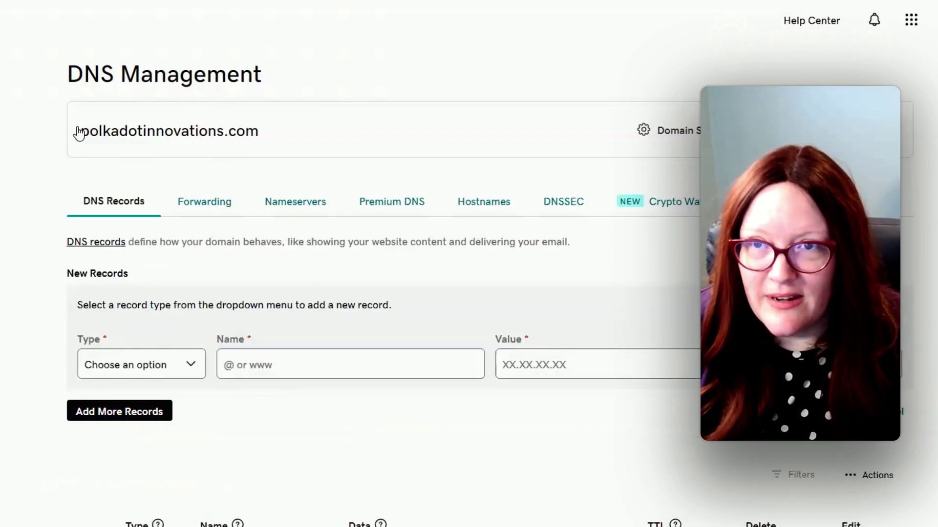
{"action": "left_click", "coordinate": [86, 77]}
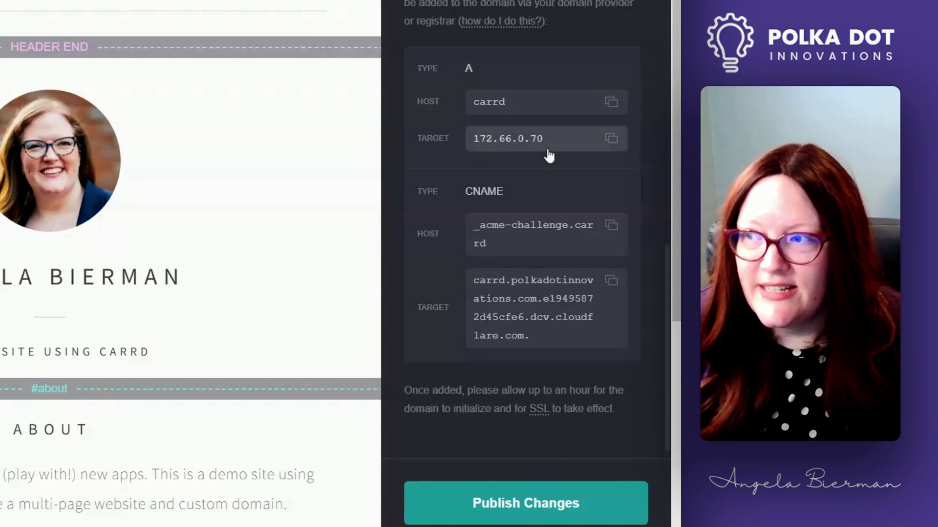
{"action": "left_click", "coordinate": [616, 107]}
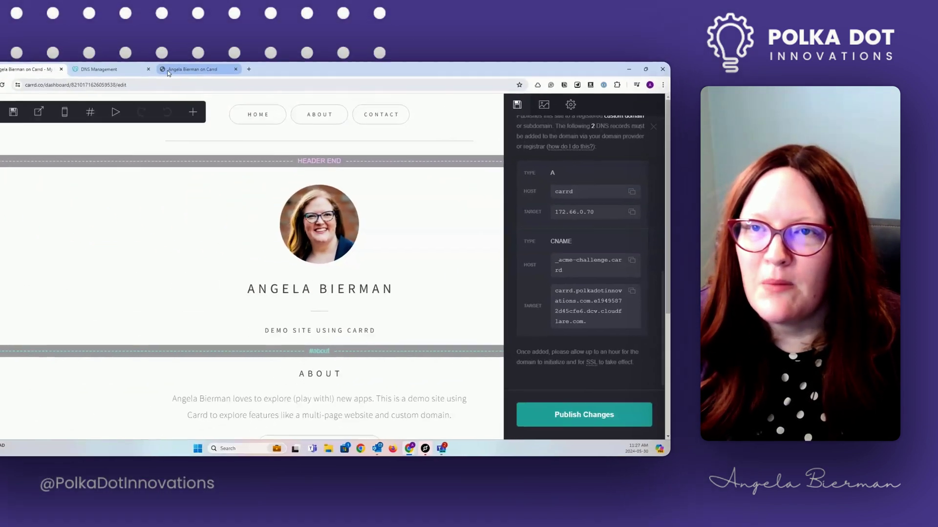
{"action": "left_click", "coordinate": [99, 69]}
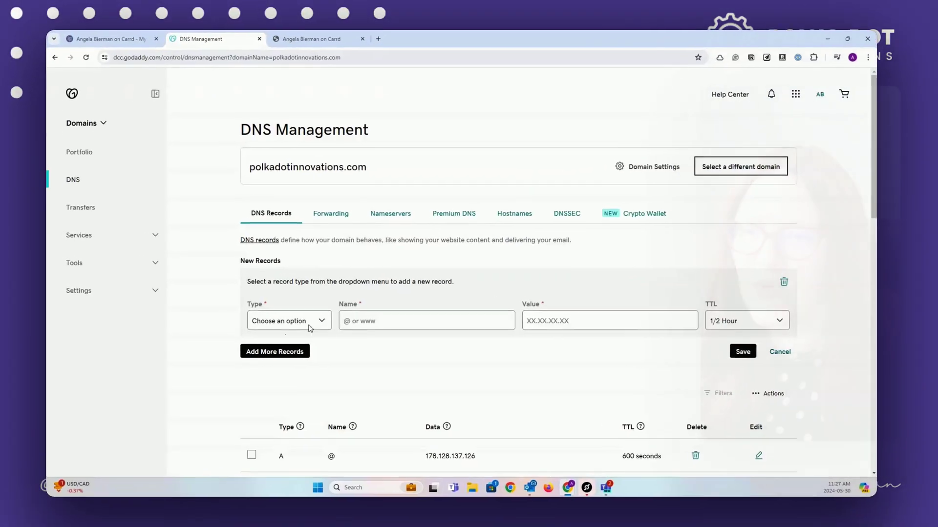
{"action": "left_click", "coordinate": [191, 312]}
{"action": "left_click", "coordinate": [256, 346]}
{"action": "left_click", "coordinate": [370, 321]}
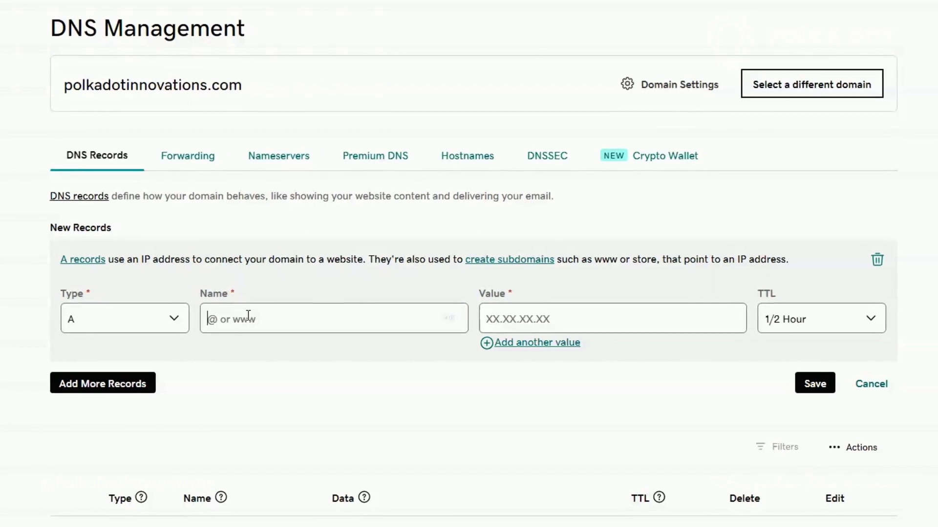
{"action": "type", "text": "carrd"}
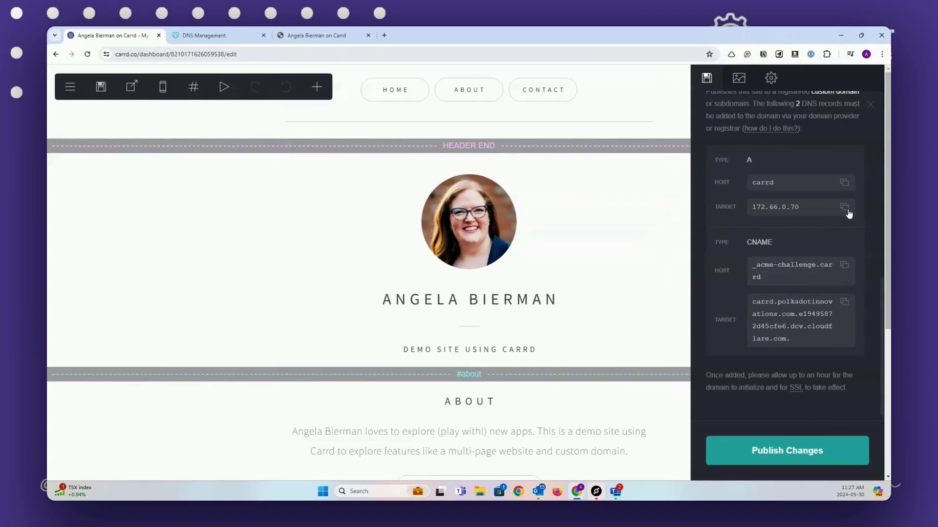
- Copy the A record target from Carrd and set the new GoDaddy record's value to 172.66.0.70
{"action": "left_click", "coordinate": [848, 209]}
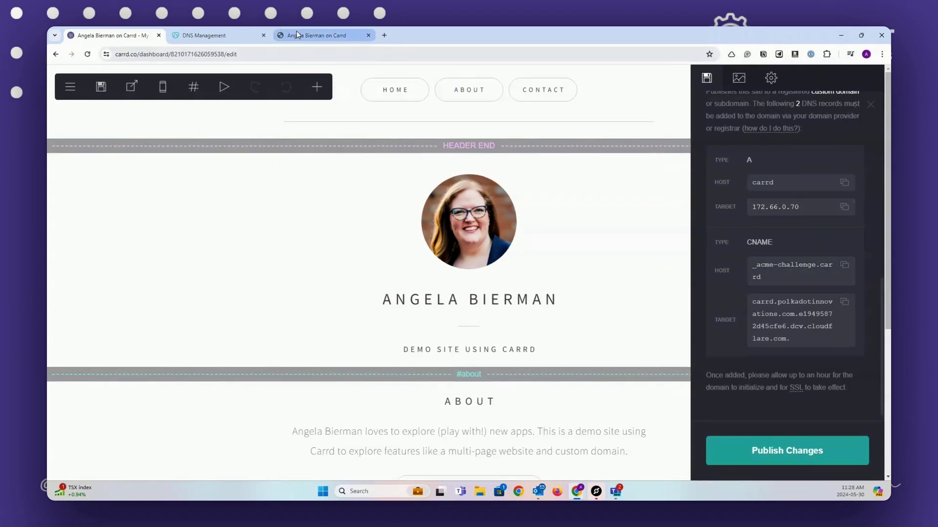
{"action": "left_click", "coordinate": [205, 35]}
{"action": "left_click", "coordinate": [590, 326]}
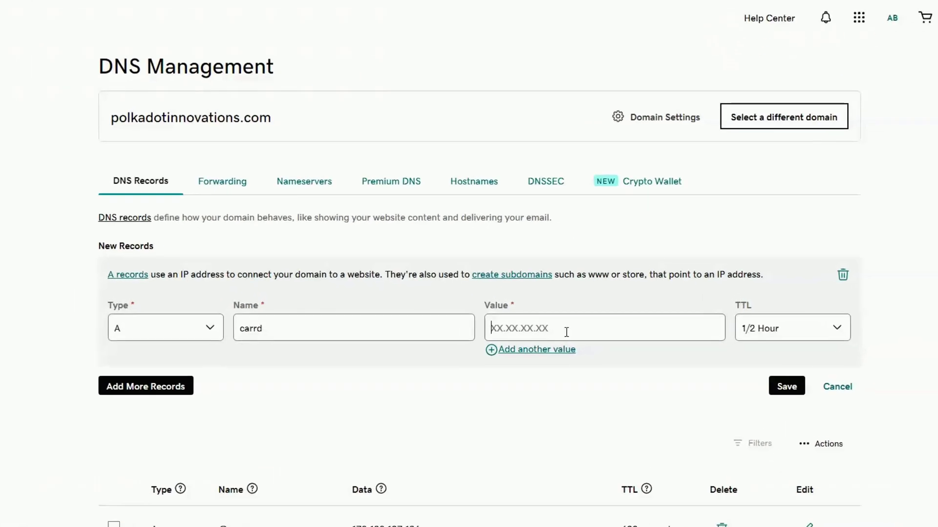
{"action": "key", "text": "ctrl+v"}
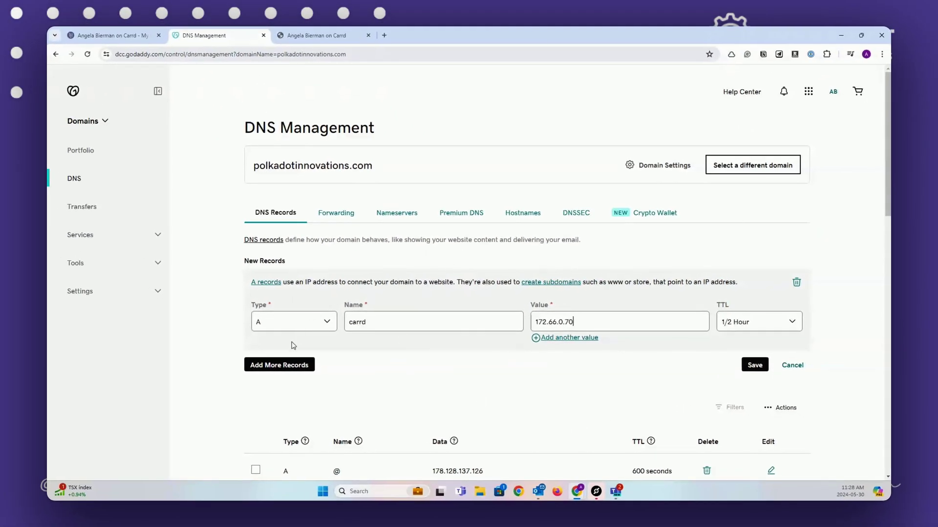
- Add a second GoDaddy DNS record of type CNAME, named with the host _acme-challenge.carrd copied from Carrd
{"action": "left_click", "coordinate": [281, 366]}
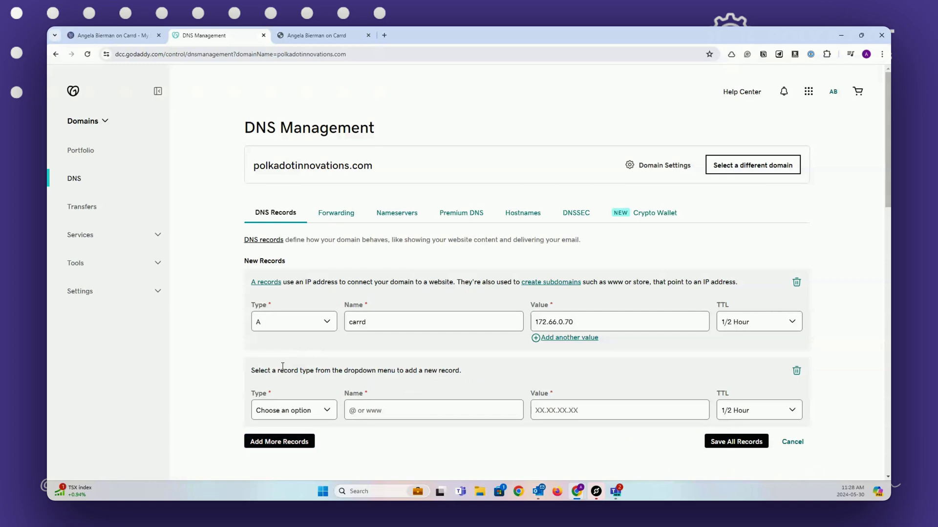
{"action": "left_click", "coordinate": [142, 35]}
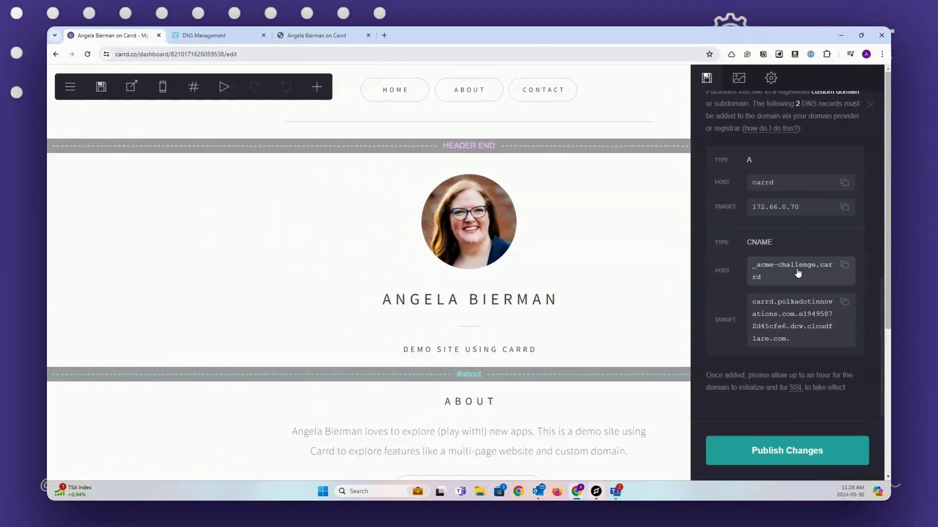
{"action": "left_click", "coordinate": [844, 266]}
{"action": "left_click", "coordinate": [220, 36]}
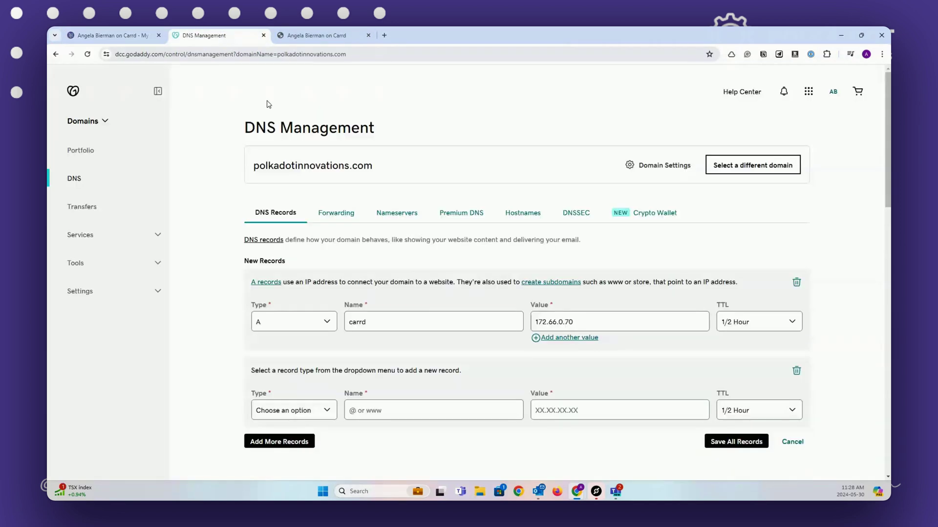
{"action": "left_click", "coordinate": [327, 411]}
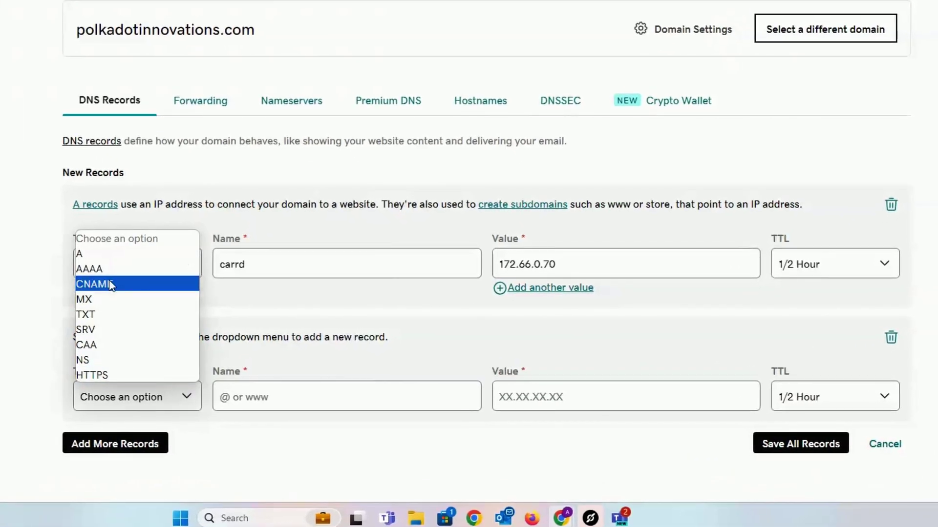
{"action": "left_click", "coordinate": [112, 284]}
{"action": "left_click", "coordinate": [251, 395]}
{"action": "key", "text": "ctrl+v"}
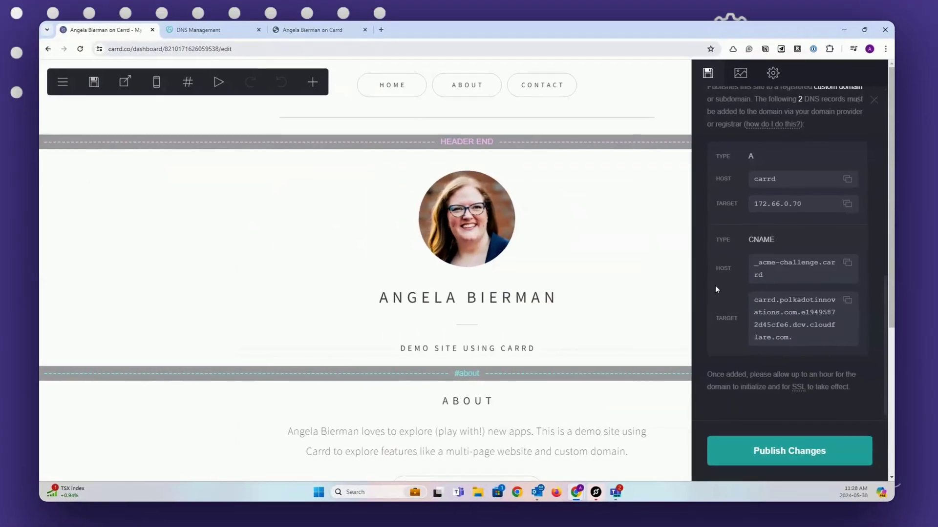
- Copy the CNAME target from Carrd's publish settings into the value of the new CNAME record in GoDaddy
{"action": "left_click", "coordinate": [843, 302]}
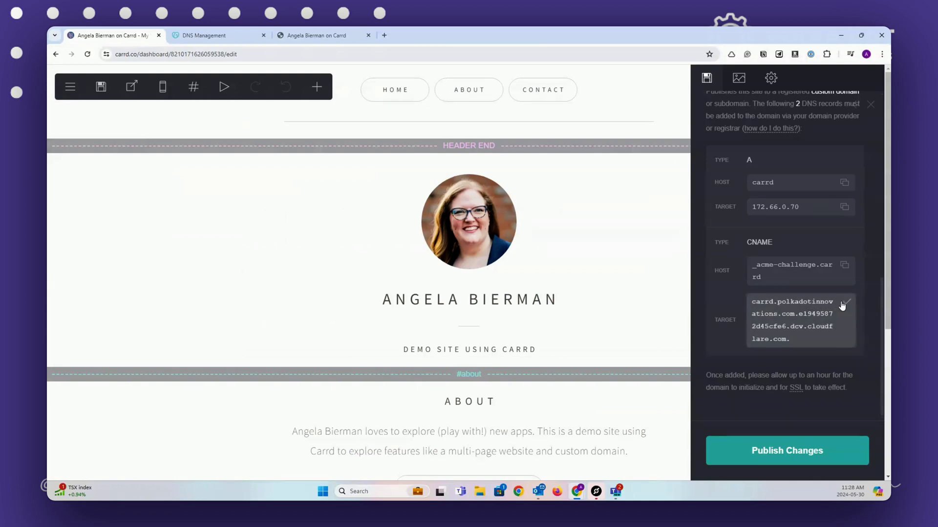
{"action": "left_click", "coordinate": [219, 35]}
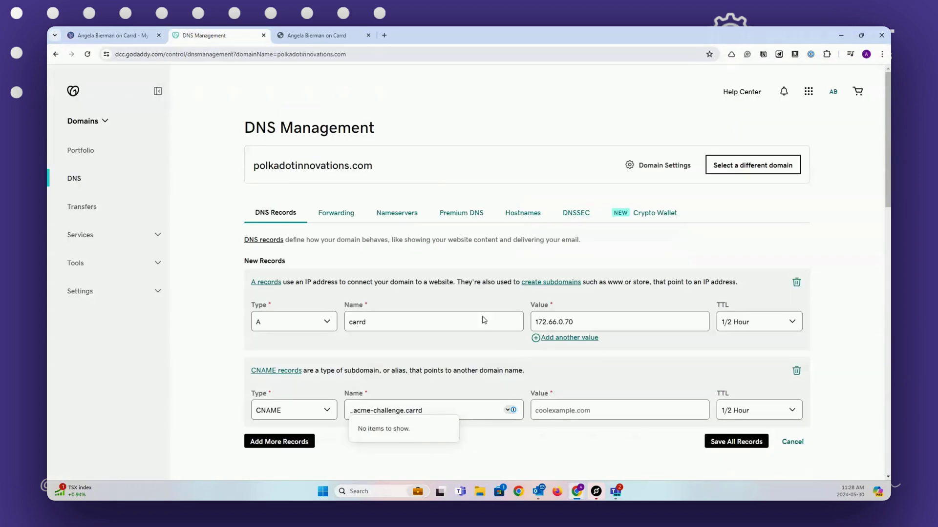
{"action": "left_click", "coordinate": [576, 410]}
{"action": "key", "text": "ctrl+v"}
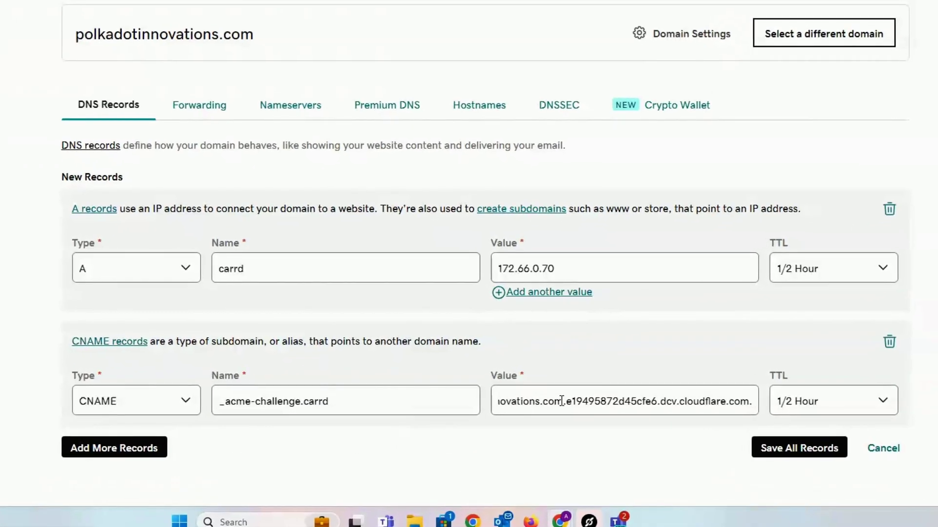
{"action": "scroll", "coordinate": [732, 308], "scroll_direction": "down", "scroll_amount": 1}
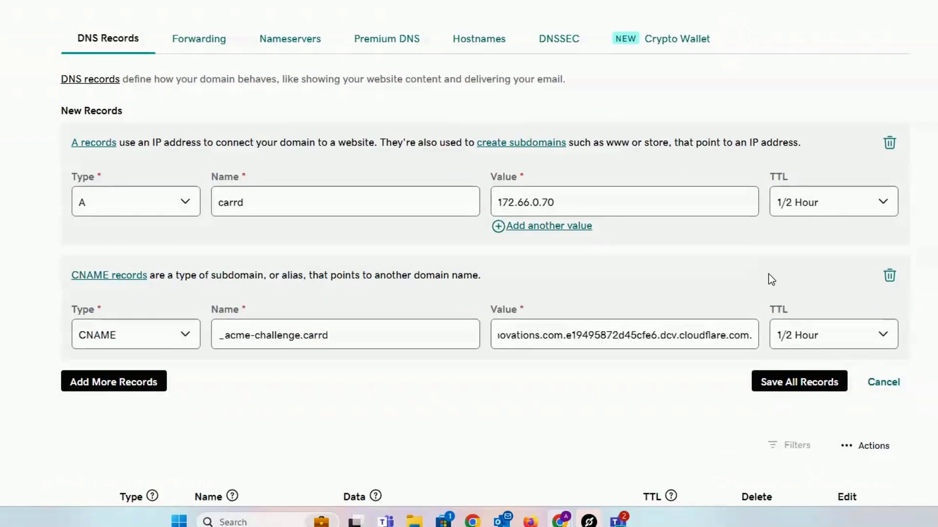